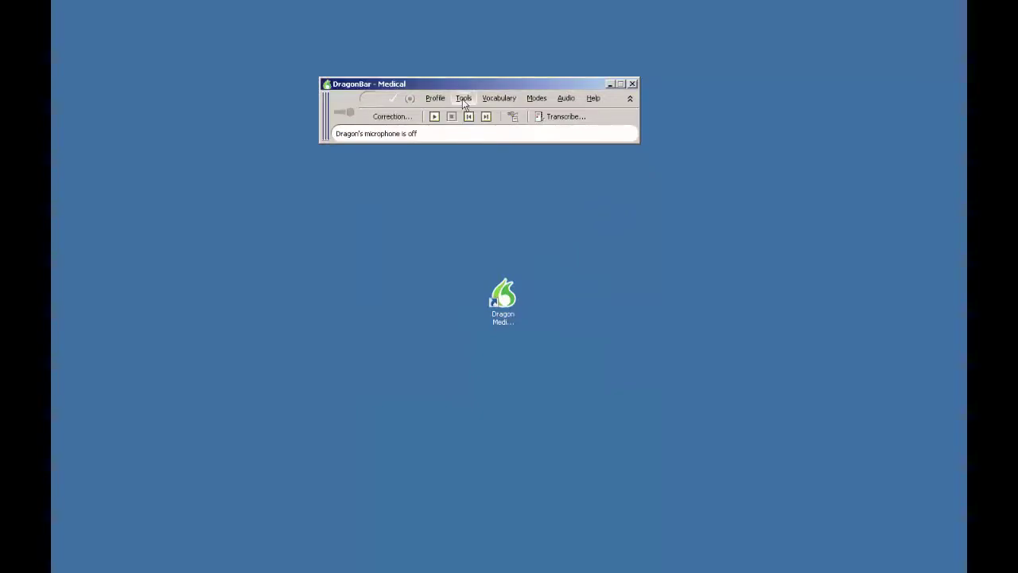
Launch the Auto-Transcribe Folder Agent from the DragonBar Tools menu.
left_click(463, 101)
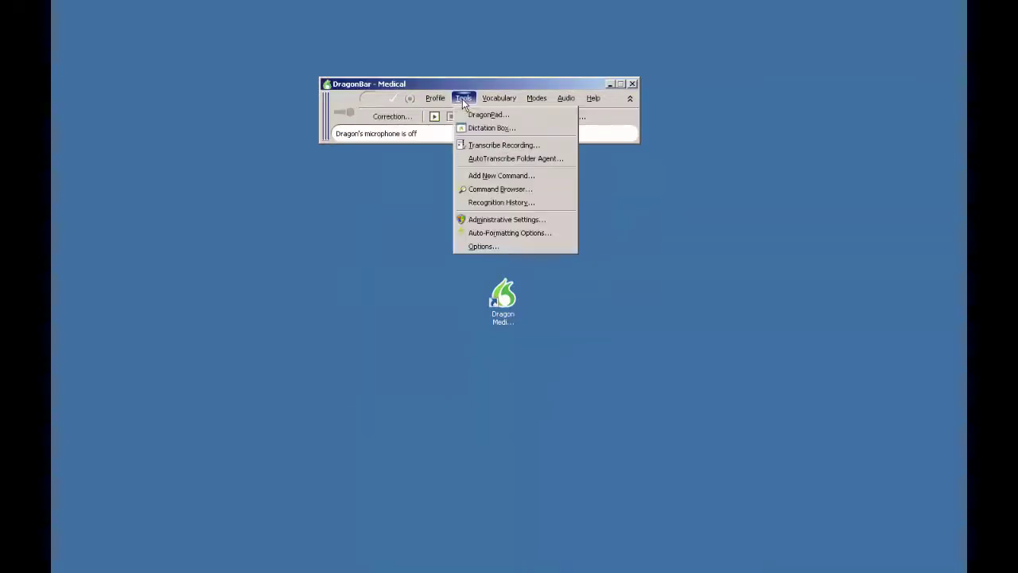
left_click(485, 160)
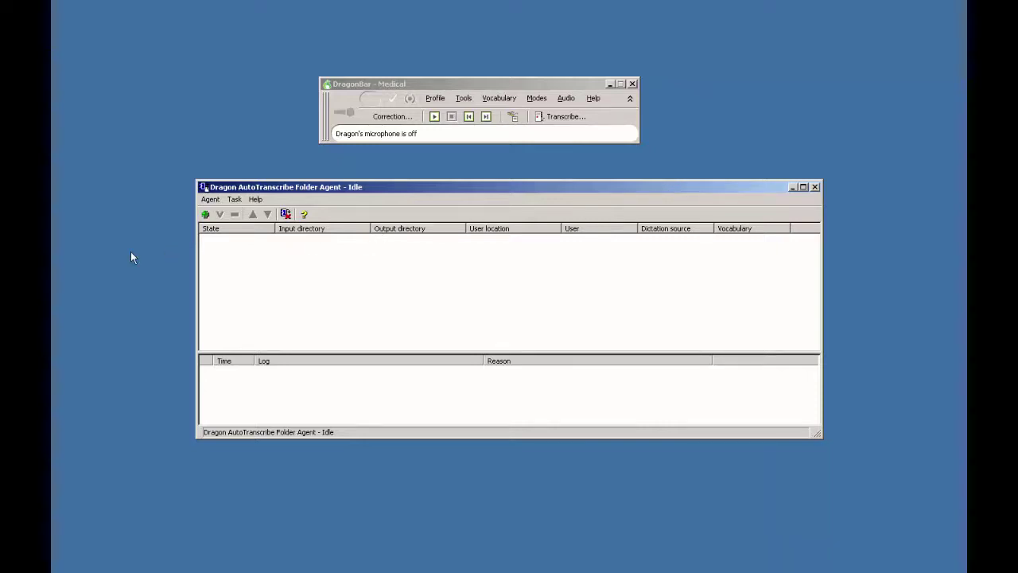
Create a new Folder Agent task from the Task menu.
left_click(234, 199)
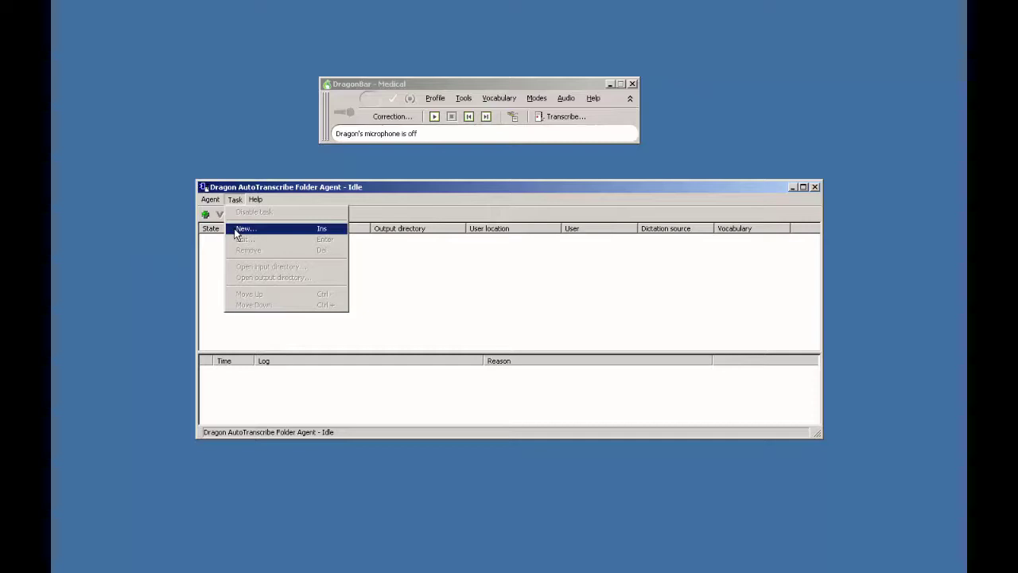
left_click(236, 233)
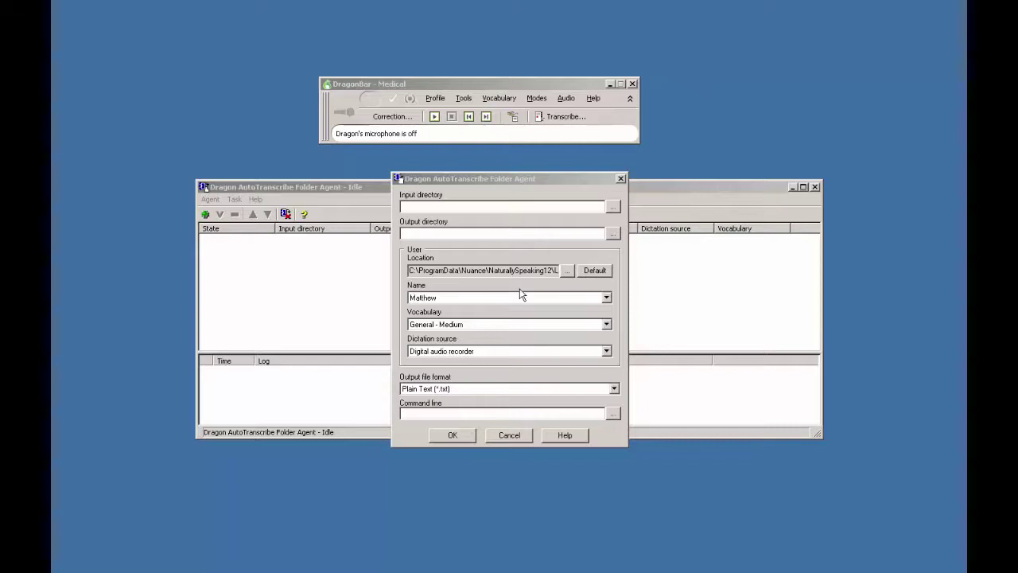
Set the input directory to a new Desktop folder 'Auto Transcribe Folder Agent\Input'.
left_click(613, 207)
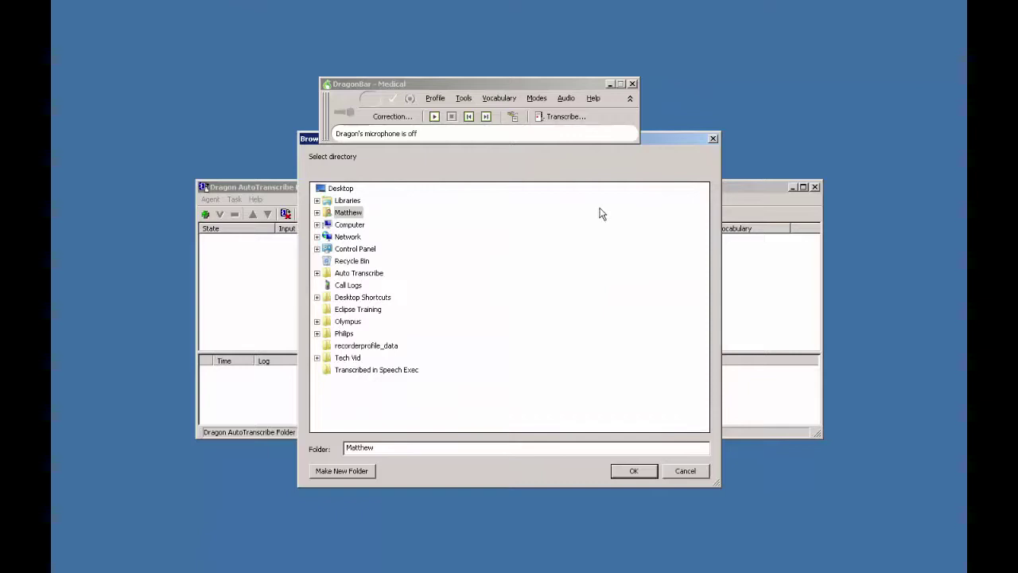
left_click(346, 189)
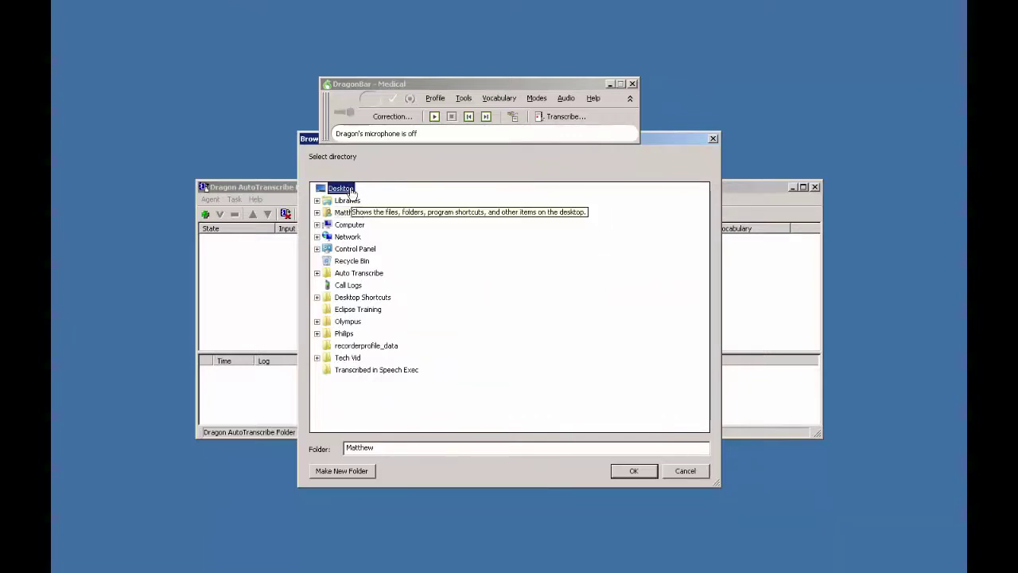
left_click(351, 474)
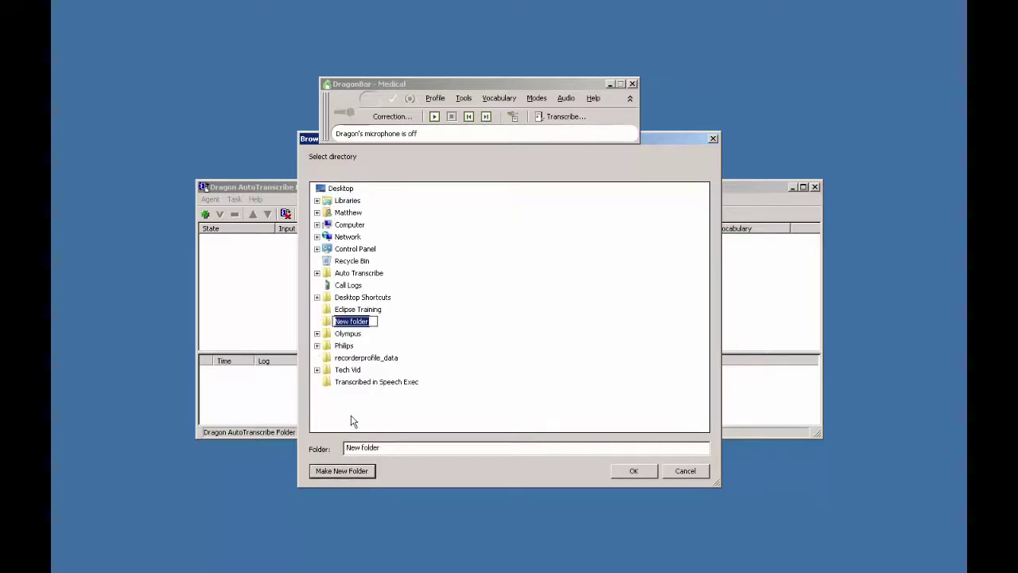
type("Aut")
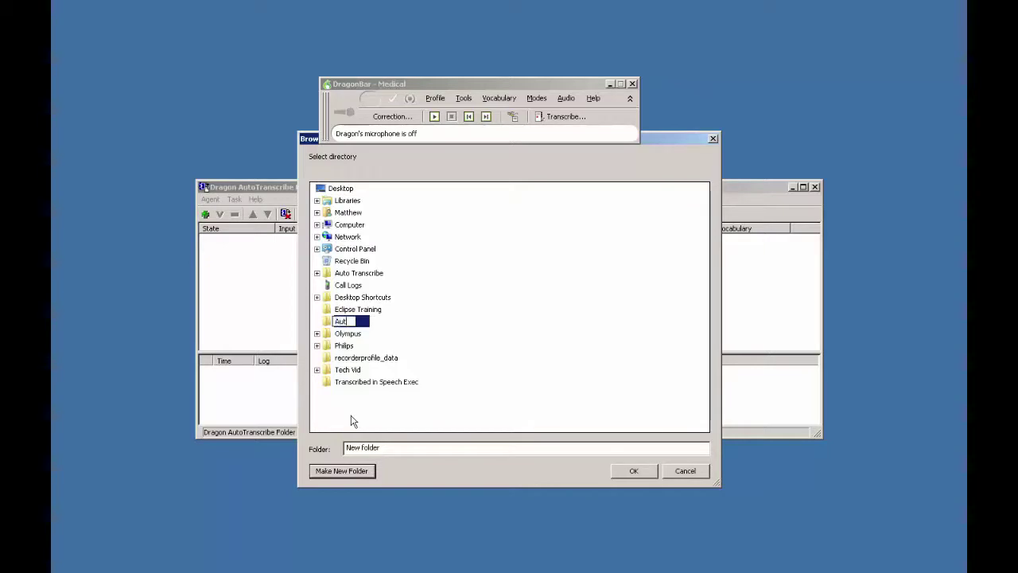
type("o Tra")
type("nscribe")
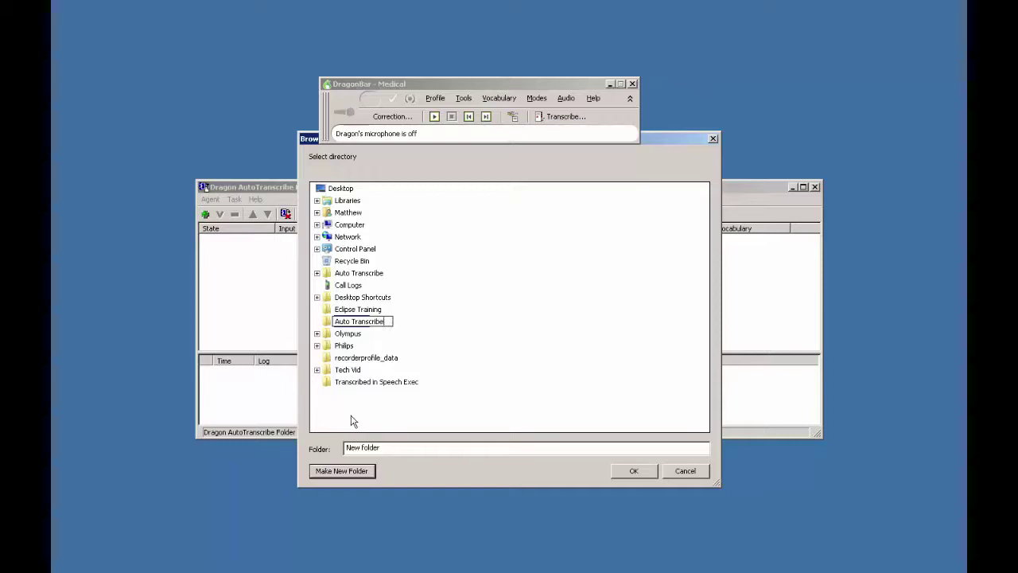
type(" Folder ")
type("Agent")
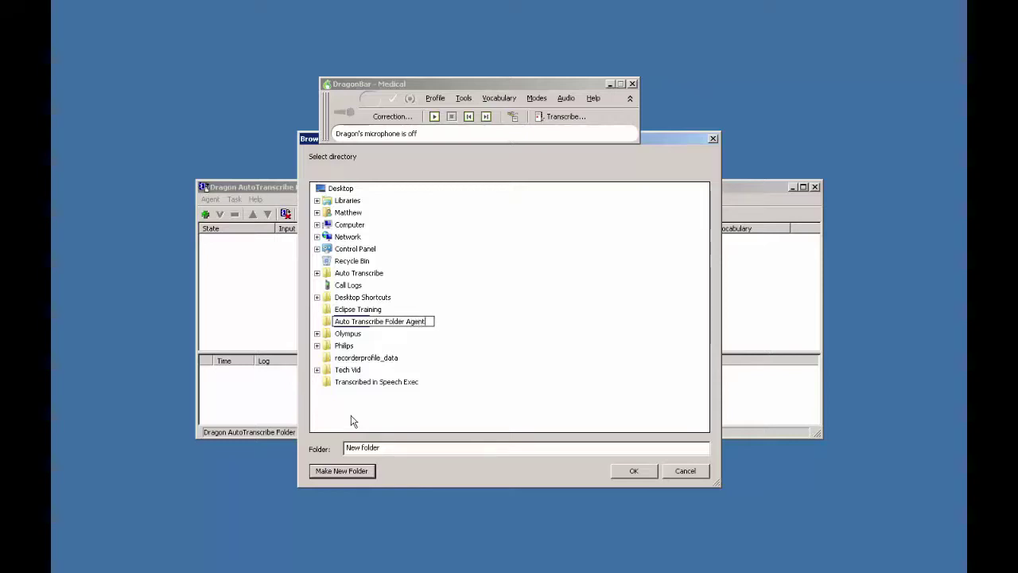
key("Return")
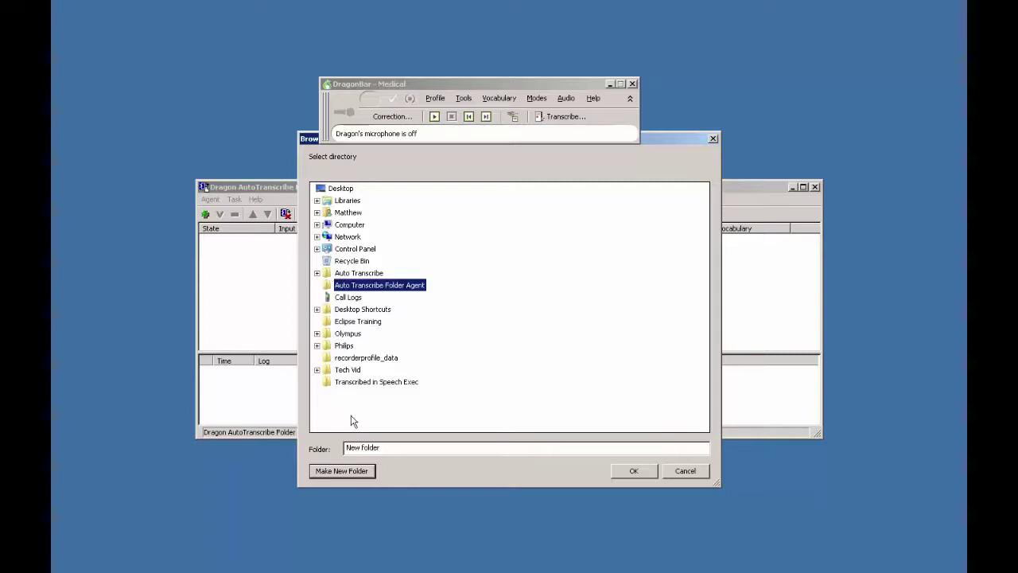
left_click(357, 474)
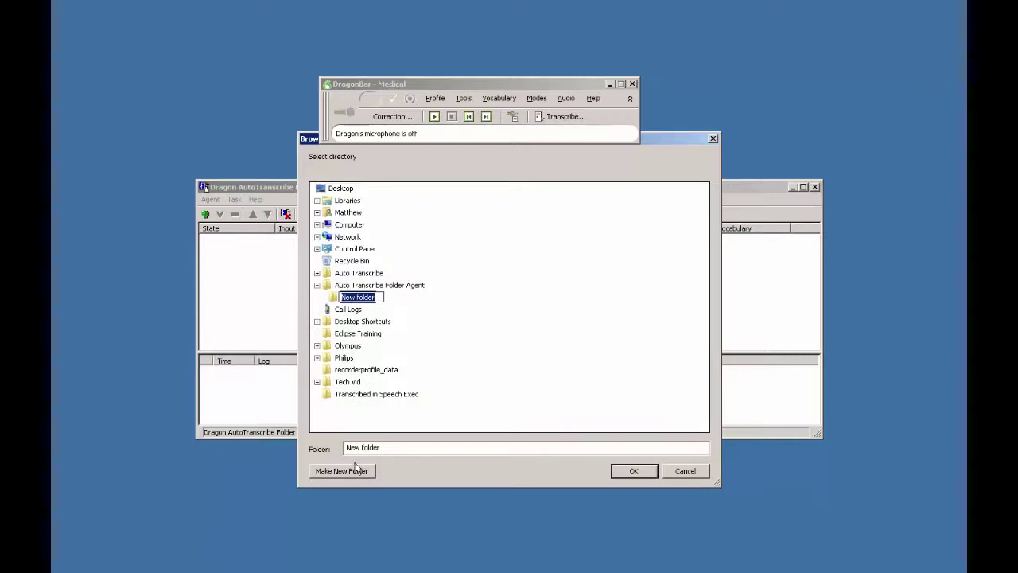
type("Inp")
type("ut")
key("Return")
left_click(632, 474)
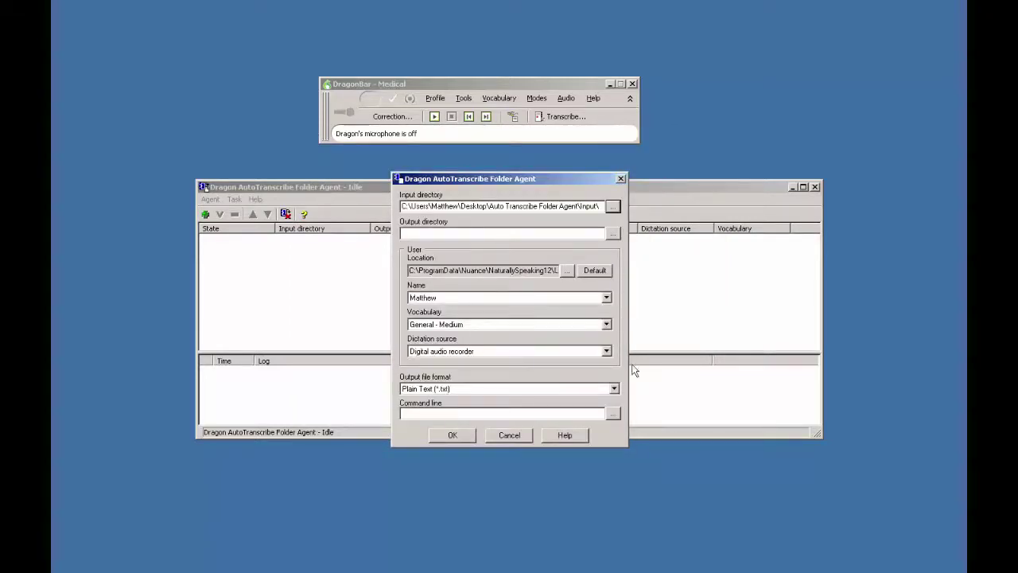
Set the output directory to a new 'Output' folder inside Auto Transcribe Folder Agent.
left_click(614, 235)
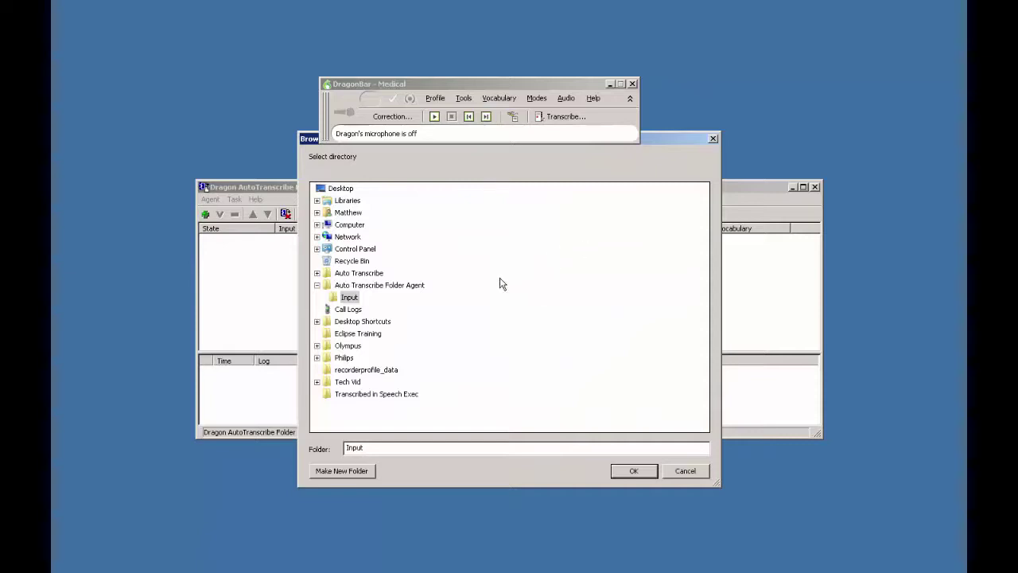
left_click(406, 288)
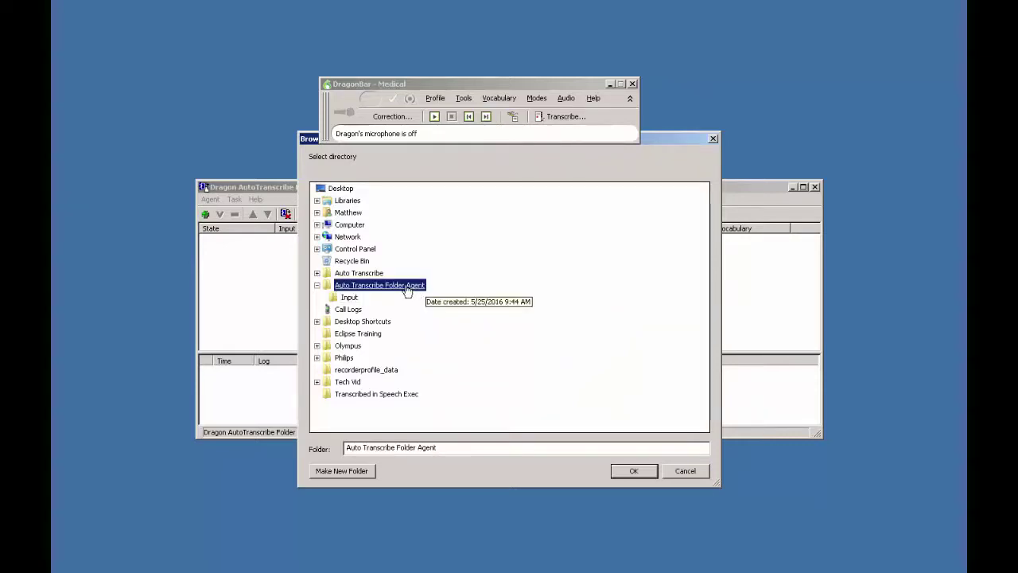
left_click(364, 473)
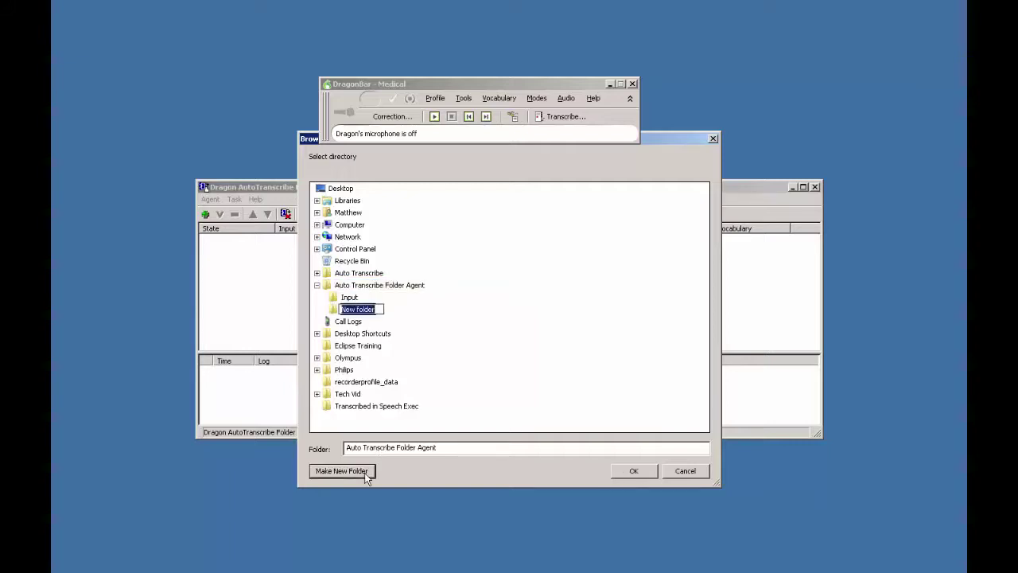
type("O")
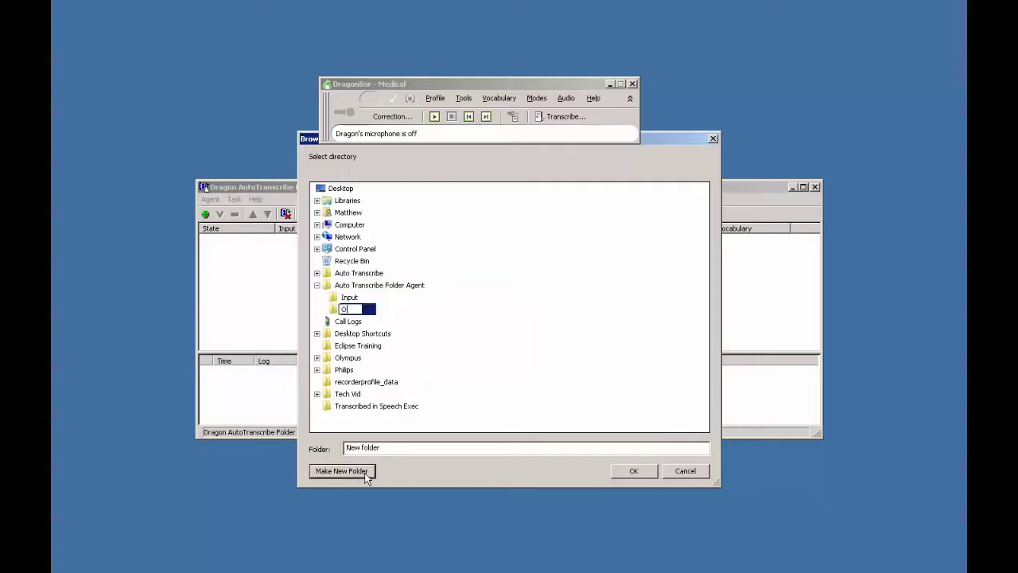
type("utp")
type("ut")
key("Return")
left_click(628, 470)
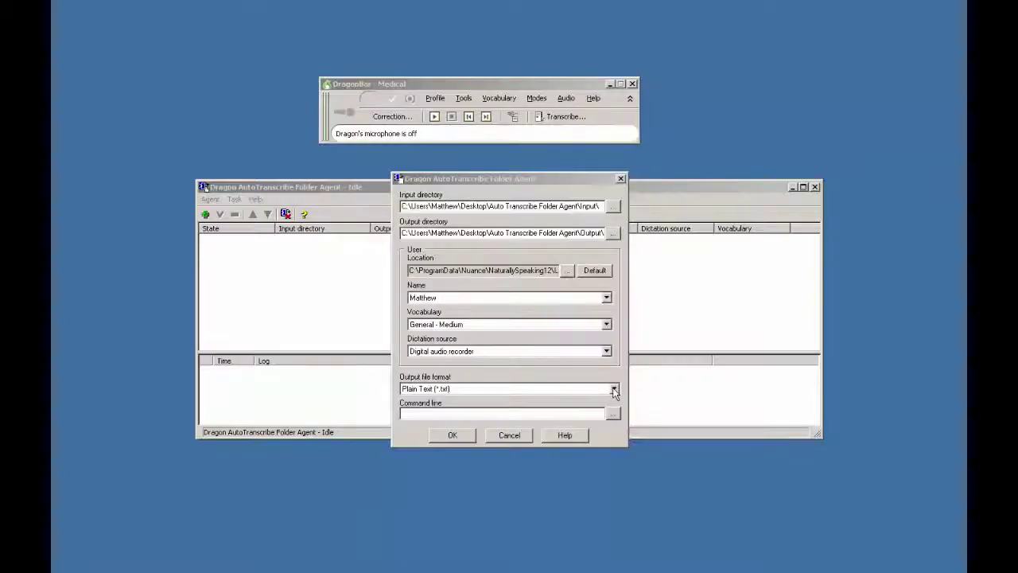
Choose Word Document (*.doc) as the output format and save the task.
left_click(613, 389)
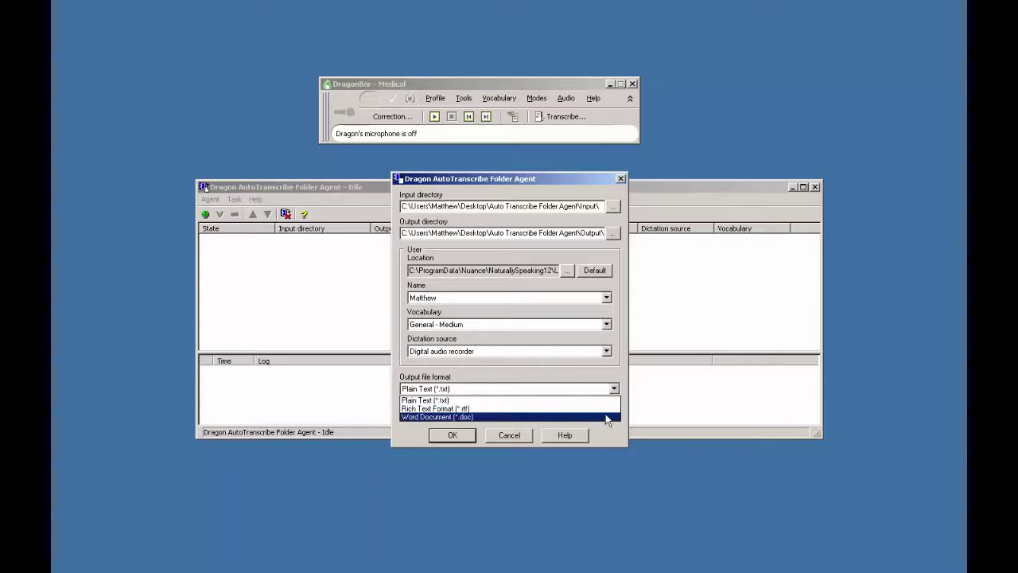
left_click(605, 416)
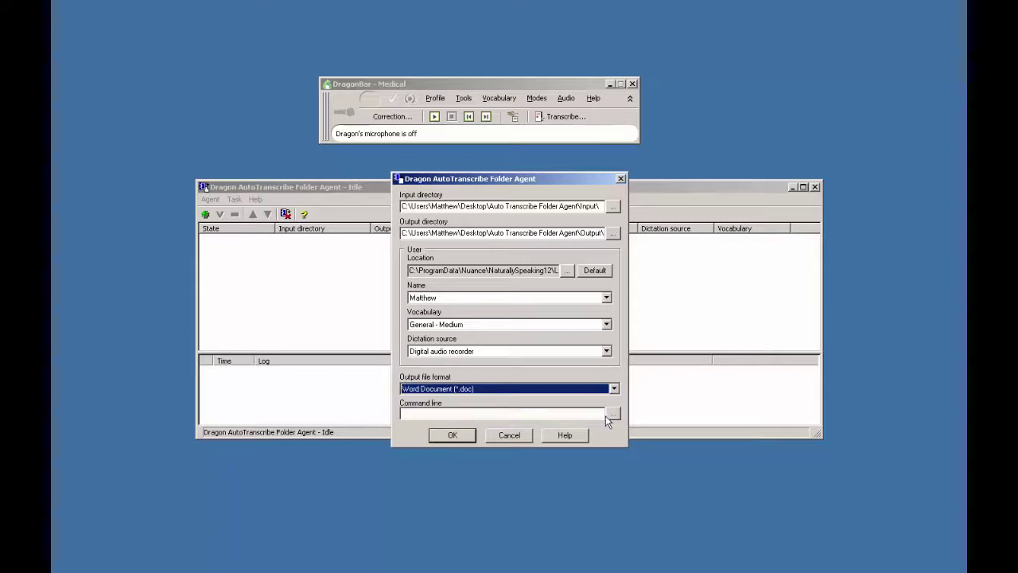
left_click(455, 436)
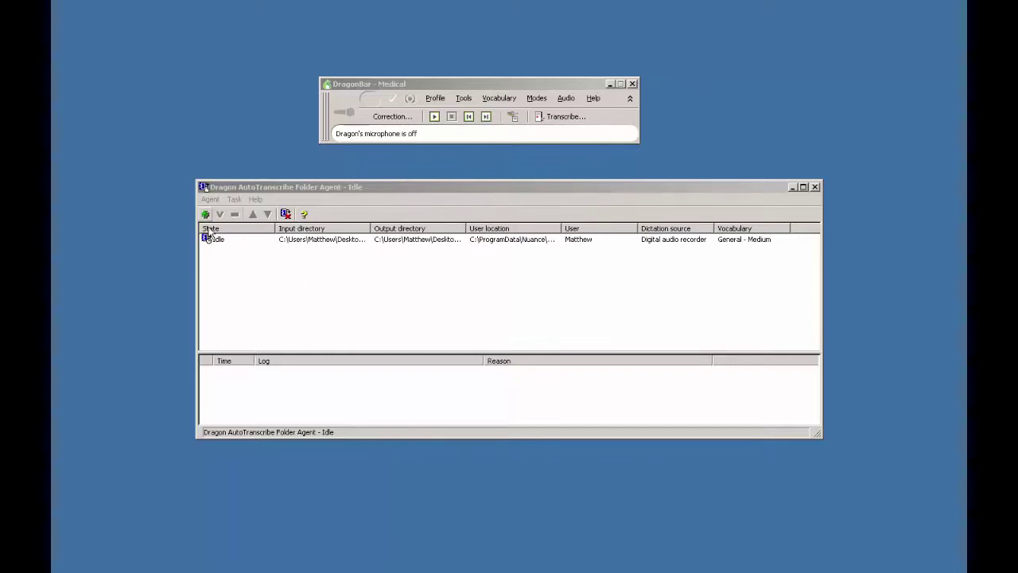
Confirm the agent options 'Delete it' and 'Generate DRA file' for the Idle task.
left_click(218, 241)
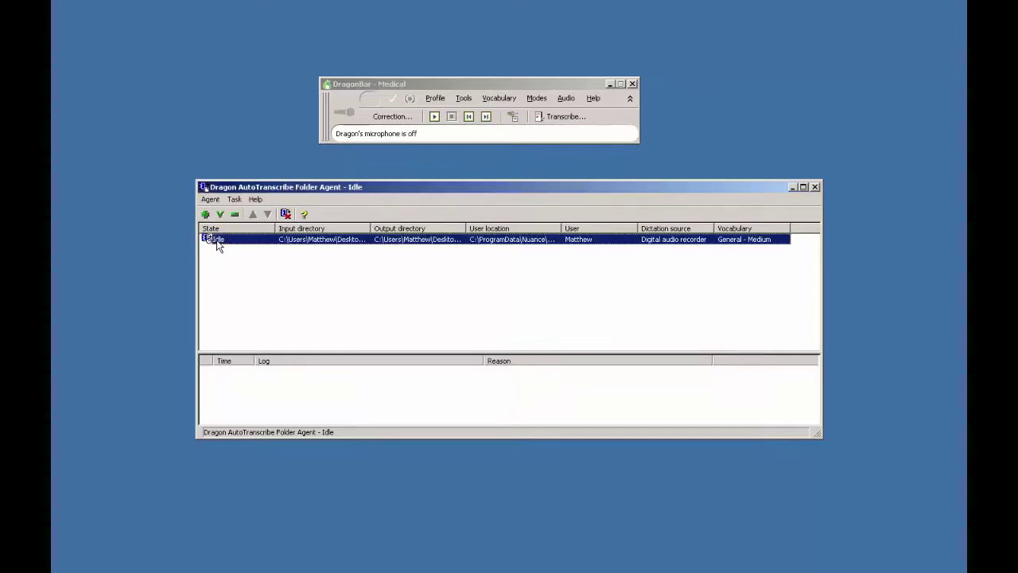
left_click(211, 200)
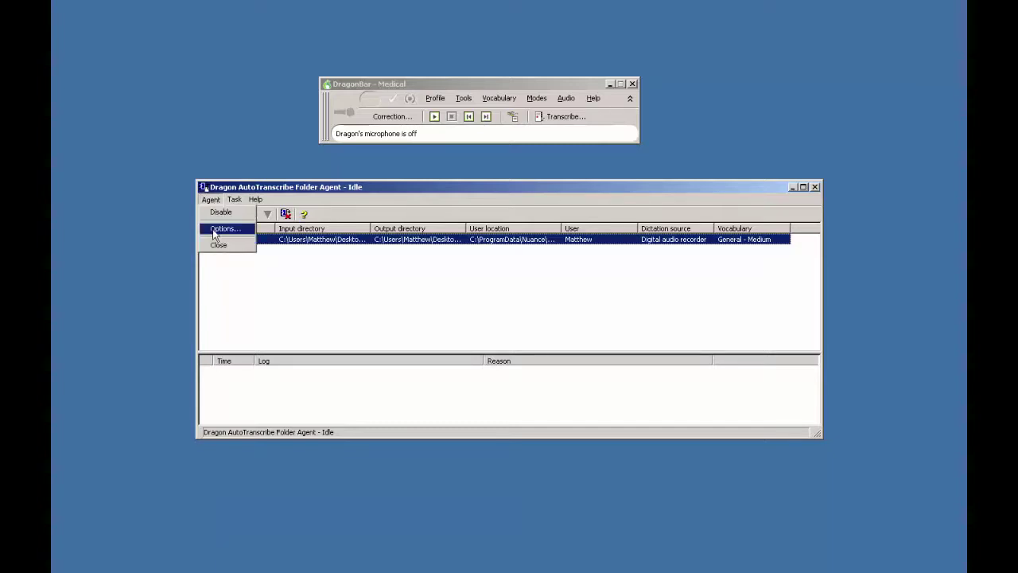
left_click(214, 230)
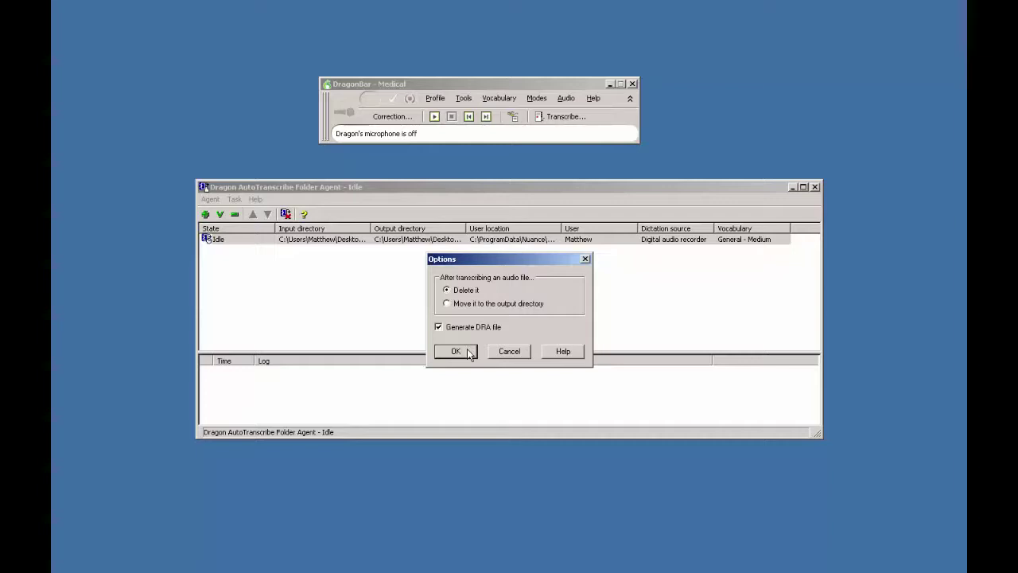
left_click(468, 351)
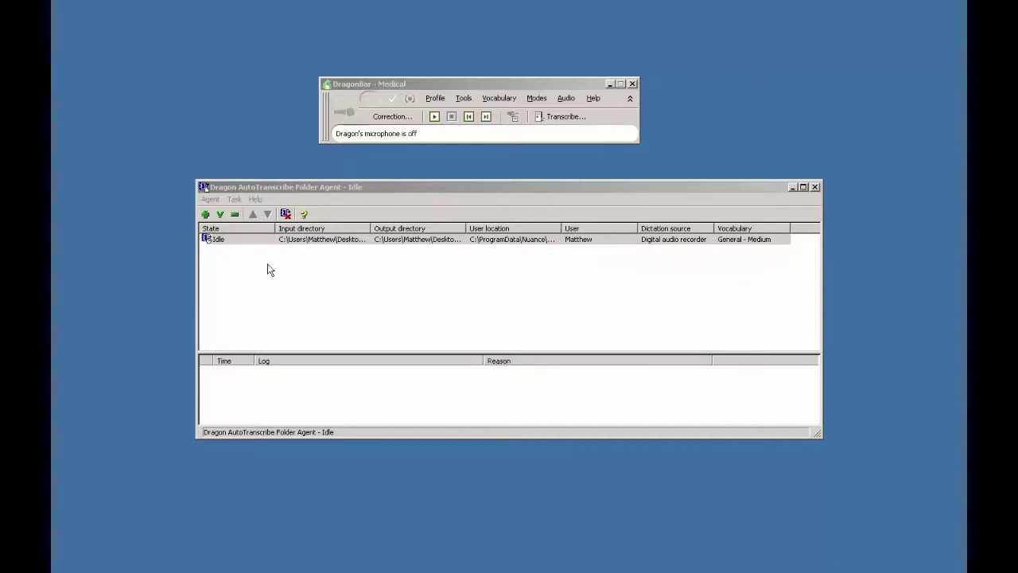
Exit Dragon from the Profile menu, saving the user profile.
left_click(436, 98)
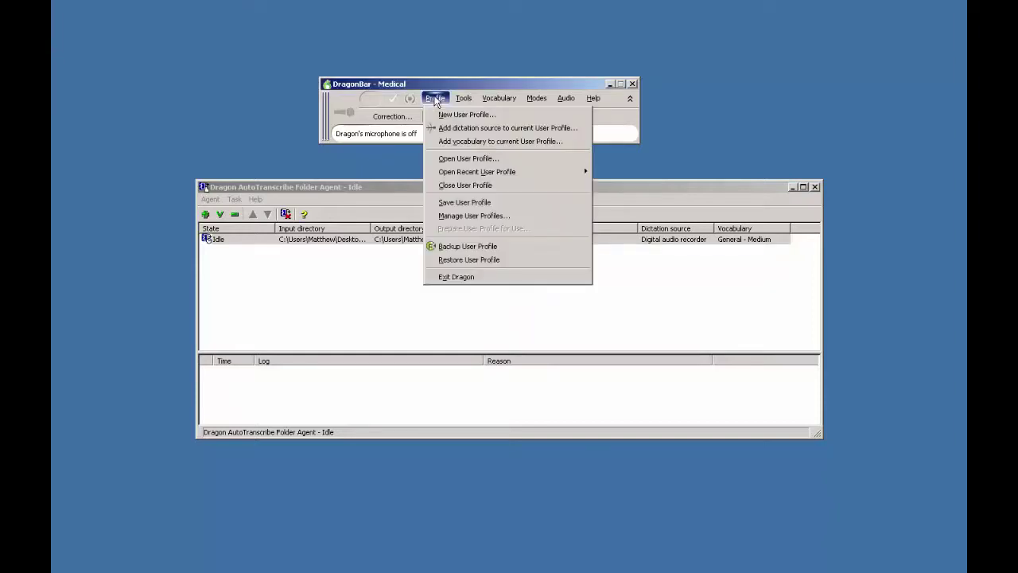
left_click(456, 276)
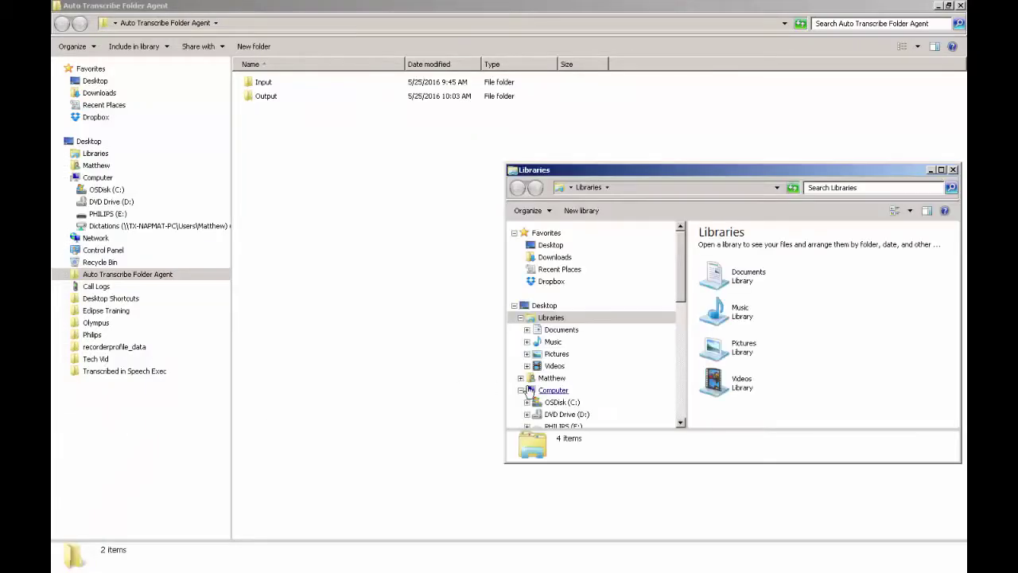
Copy the four mp3s from PHILIPS (E:) into Input, then pick the cardiology1_mp3.doc transcript.
left_click(554, 389)
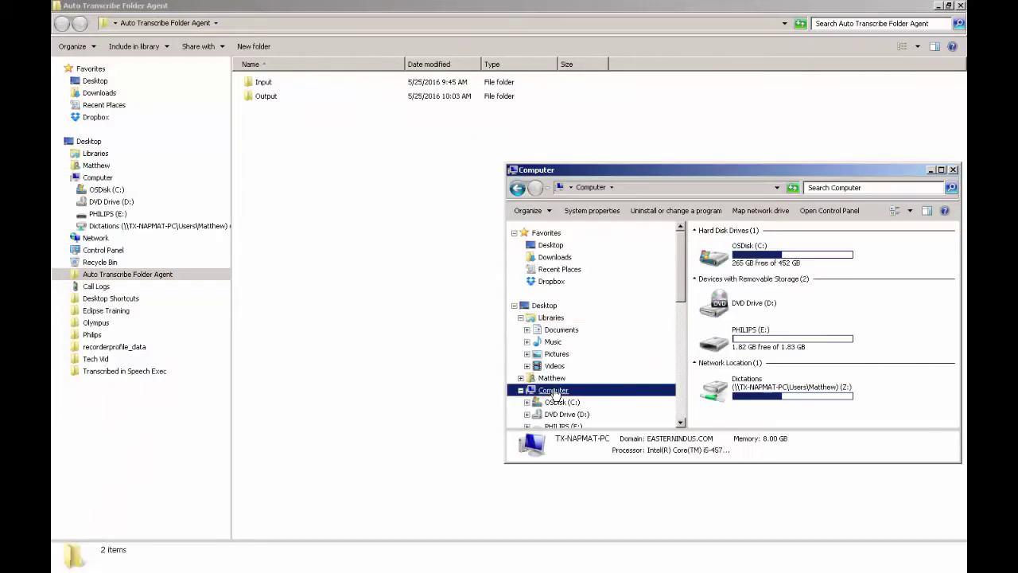
double_click(712, 348)
left_click(730, 247)
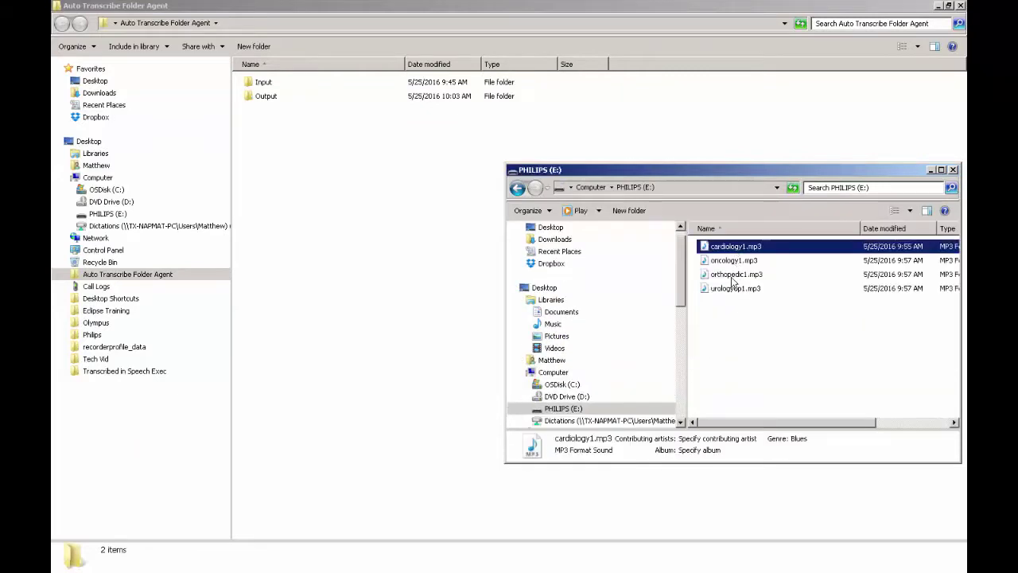
left_click(734, 290, "shift")
left_click_drag(720, 253, 263, 82)
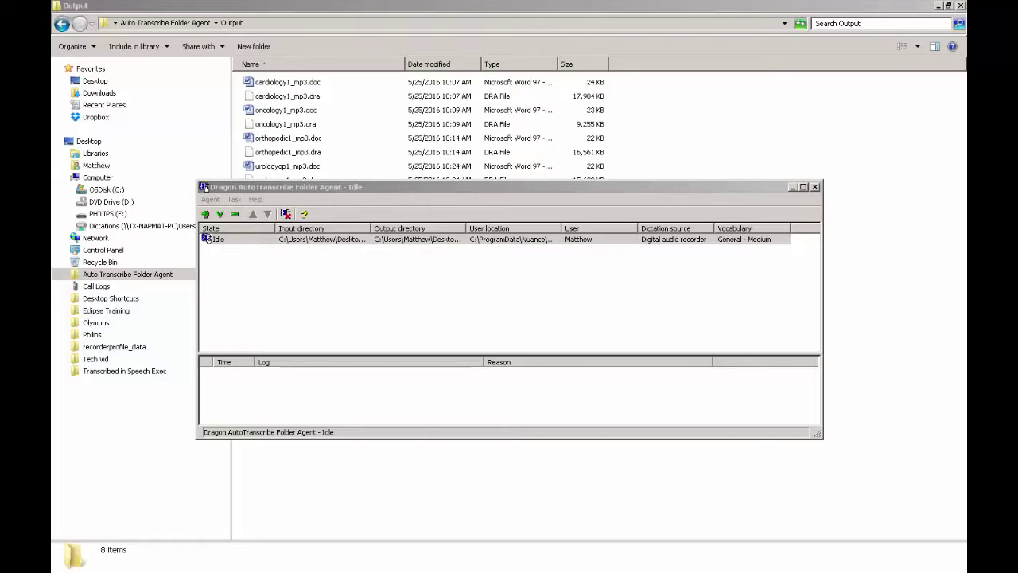
left_click(269, 82)
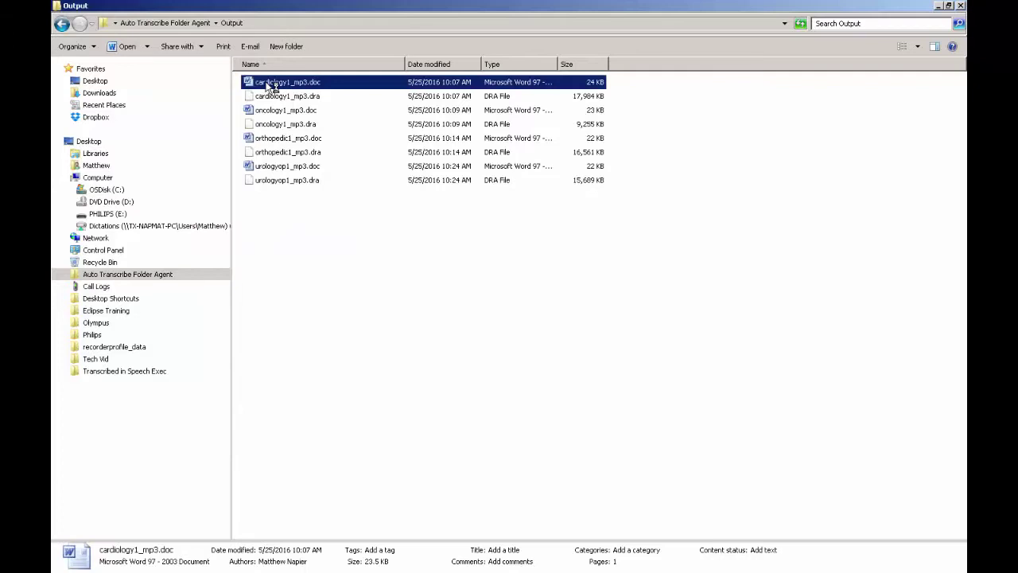